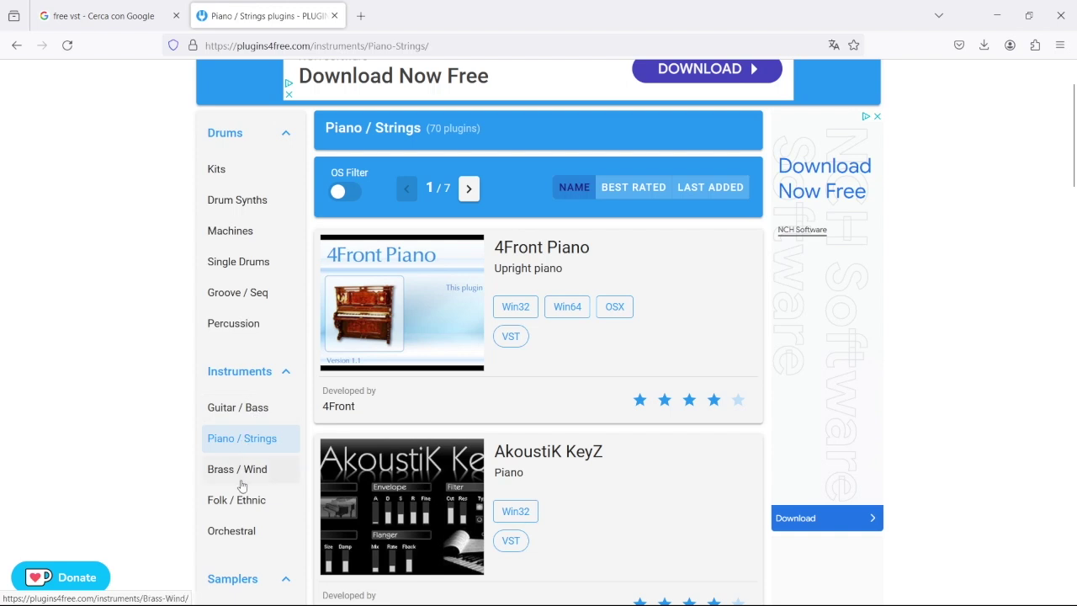
# Browse the free Piano / Strings plugins list, examining the available instruments and their supported platforms.
pyautogui.scroll(-5, 403, 292)
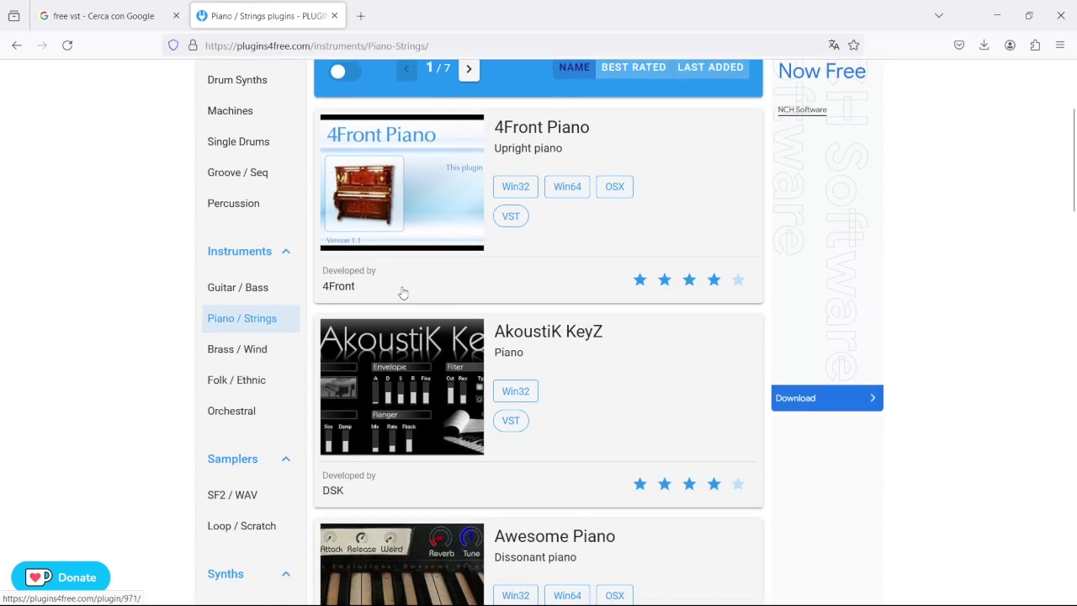
pyautogui.scroll(-4, 403, 292)
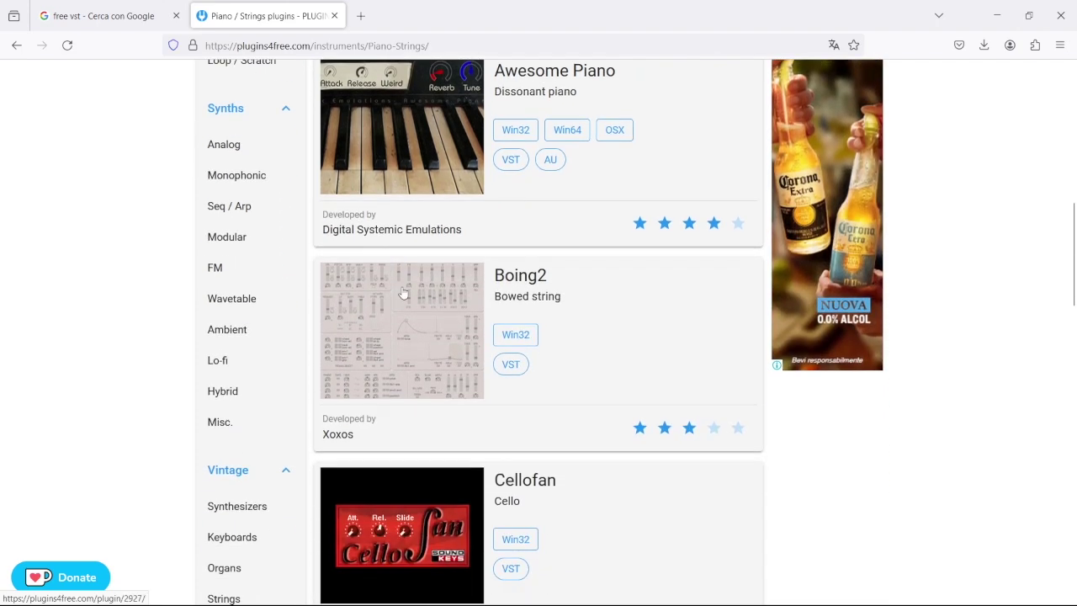
pyautogui.scroll(-7, 403, 292)
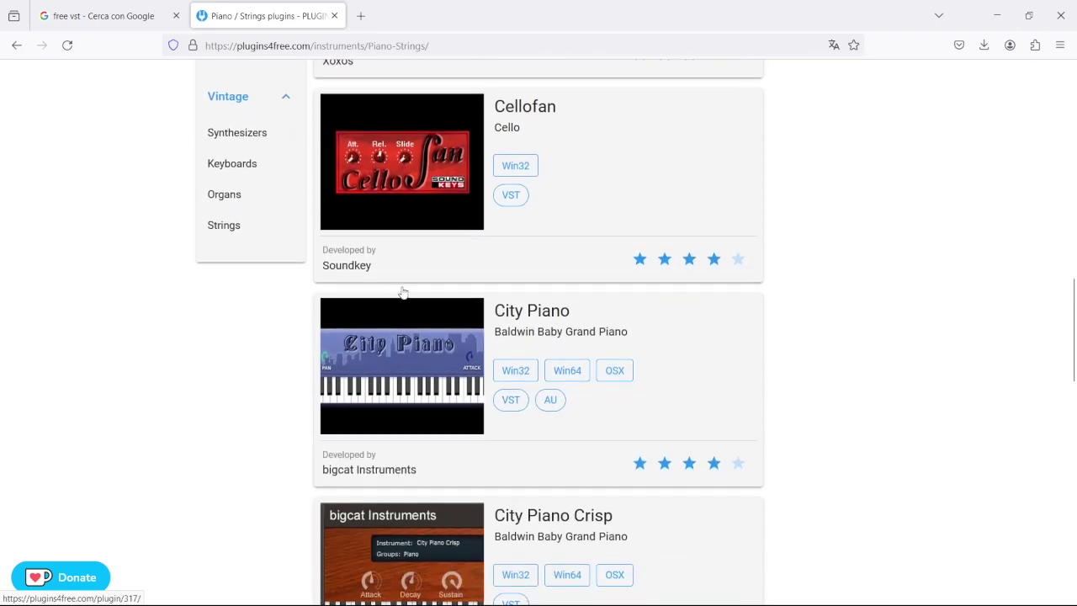
pyautogui.scroll(-4, 403, 292)
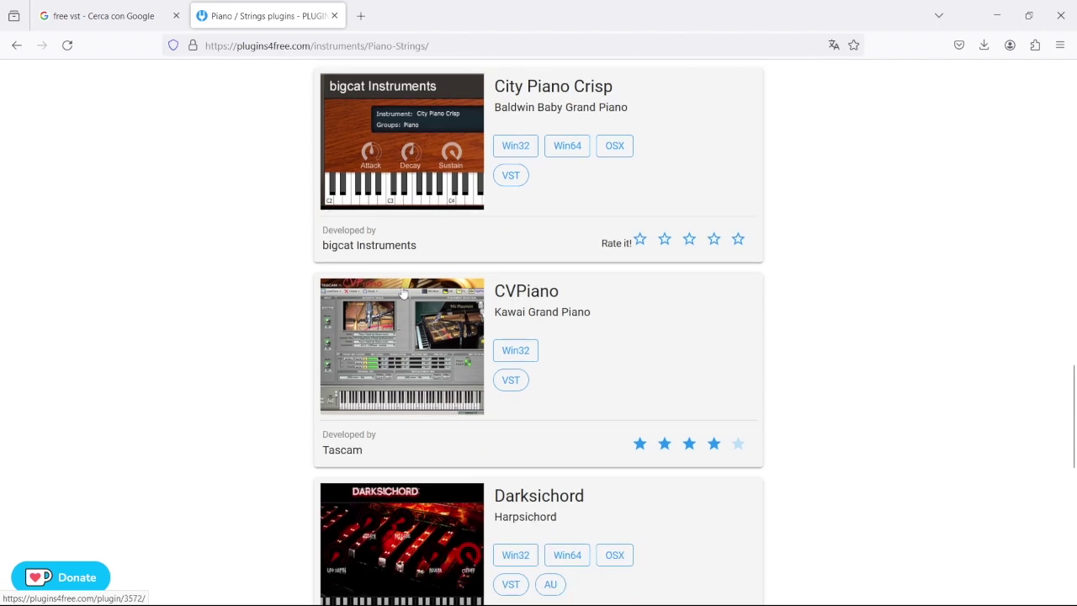
pyautogui.scroll(5, 403, 292)
pyautogui.scroll(12, 403, 292)
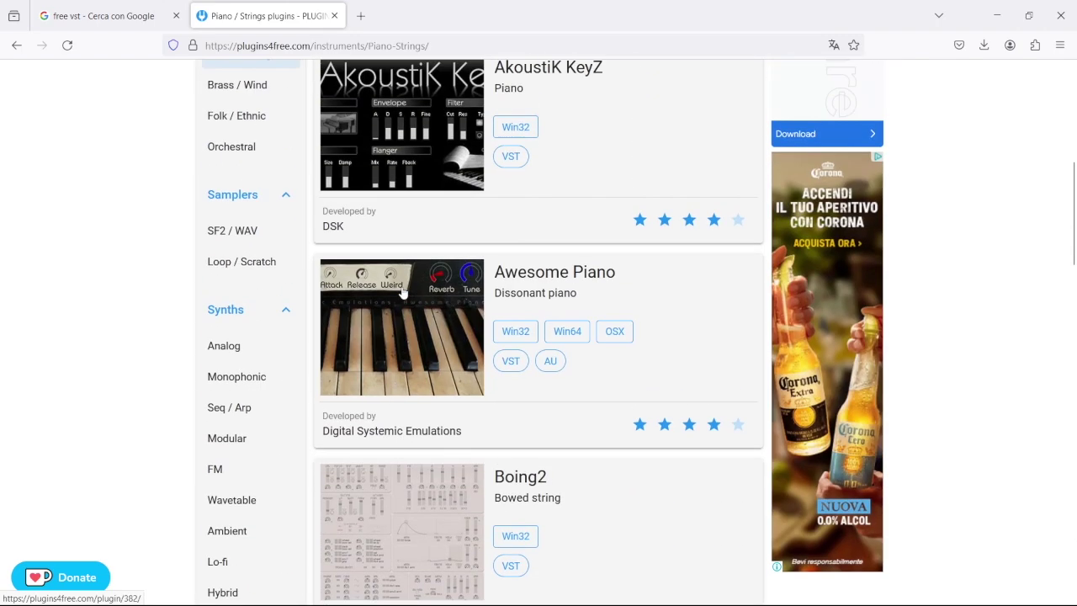
pyautogui.scroll(2, 403, 291)
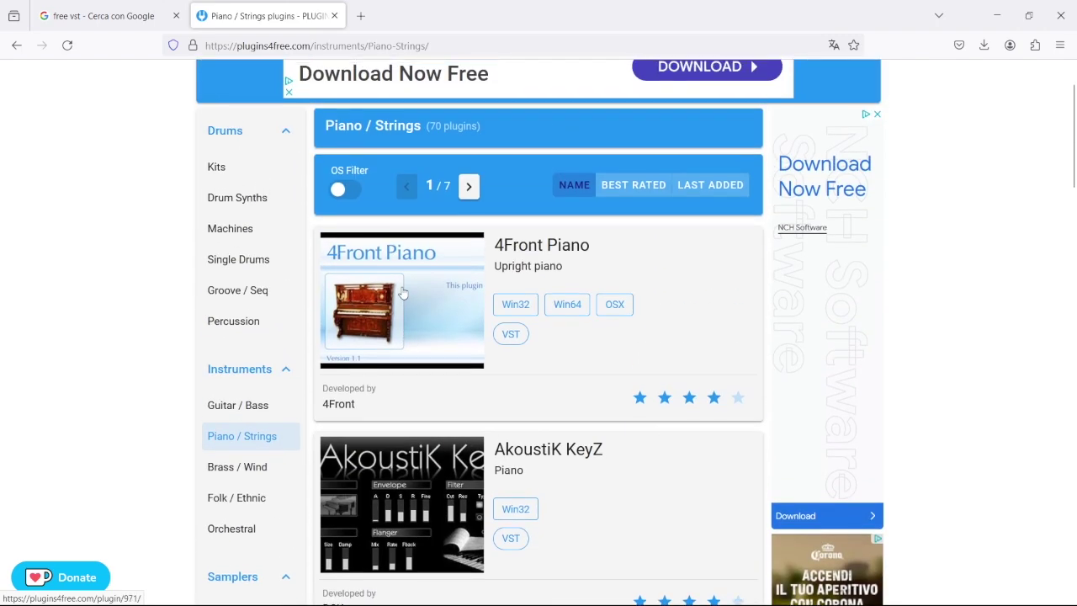
pyautogui.scroll(-1, 403, 292)
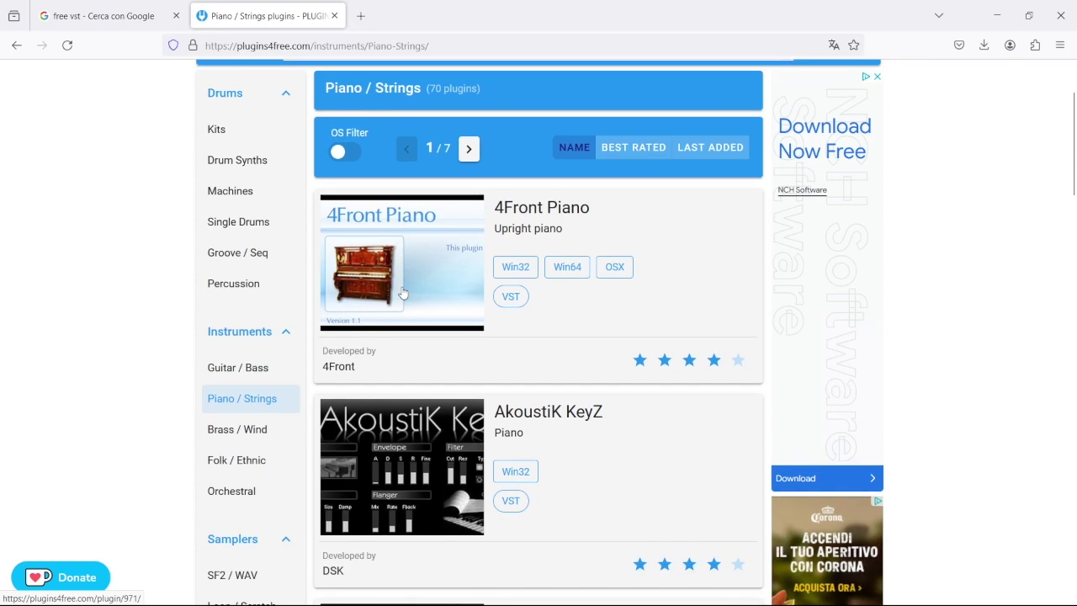
pyautogui.scroll(-4, 196, 256)
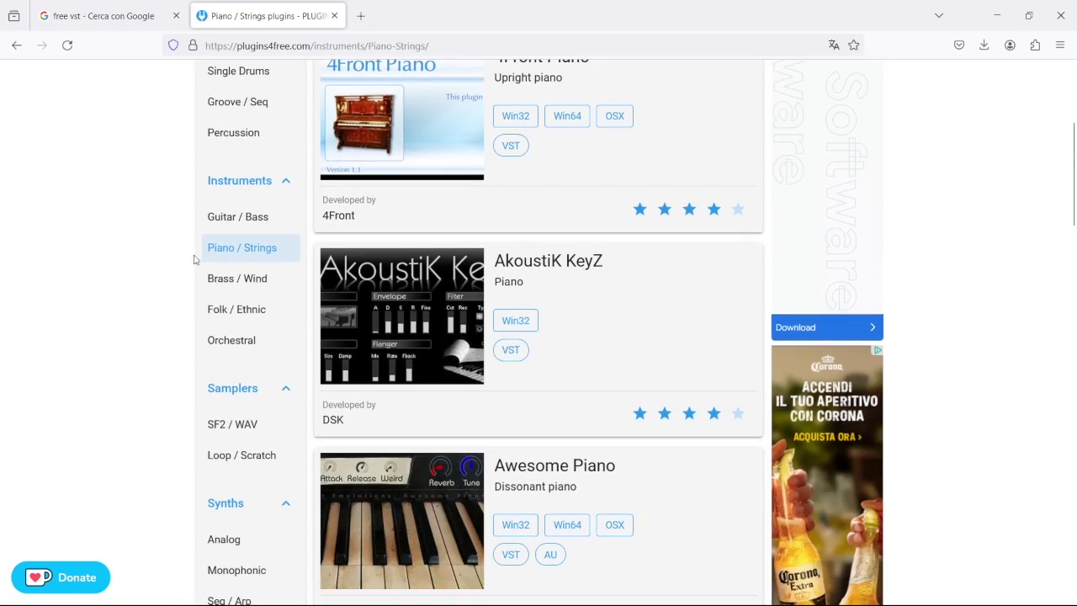
pyautogui.scroll(-3, 194, 259)
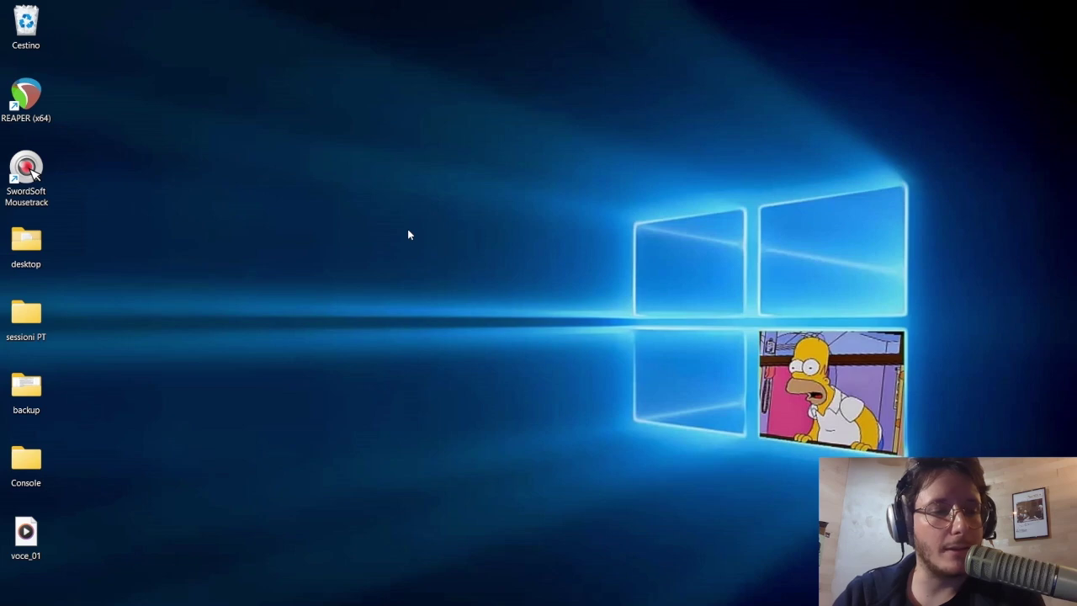
# Launch REAPER and choose Pro Tools | Duet (64-bit) as the ASIO driver in the audio device preferences.
pyautogui.doubleClick(36, 106)
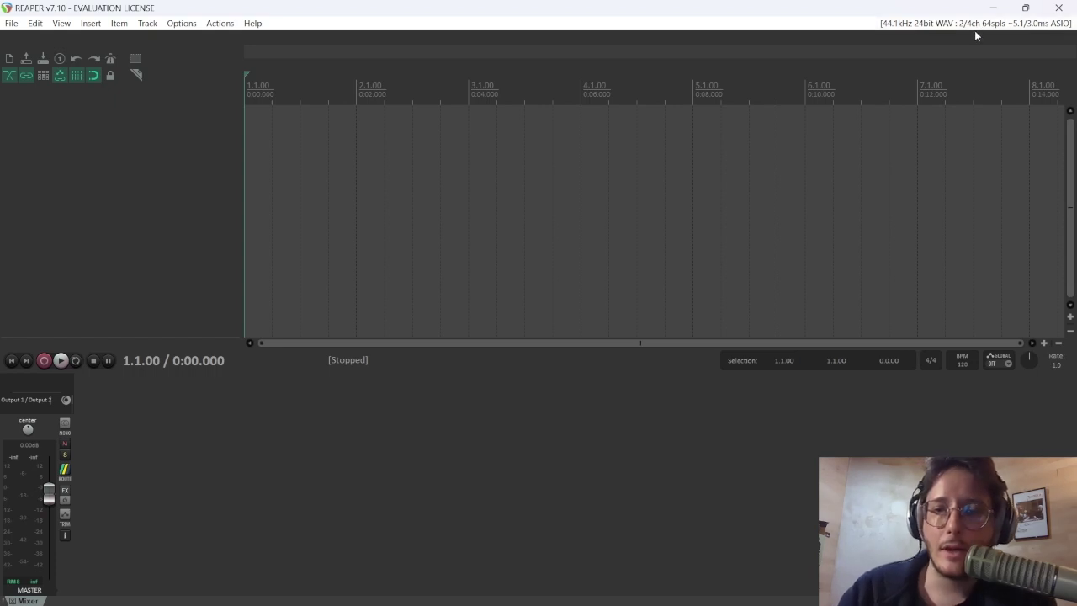
pyautogui.click(1053, 25)
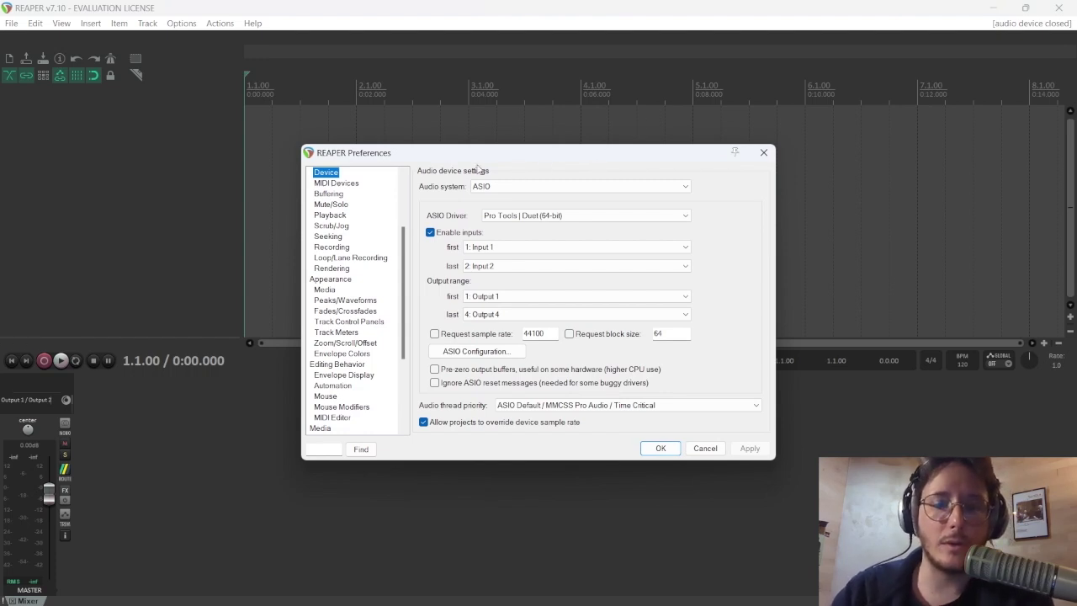
pyautogui.moveTo(476, 160); pyautogui.dragTo(416, 86)
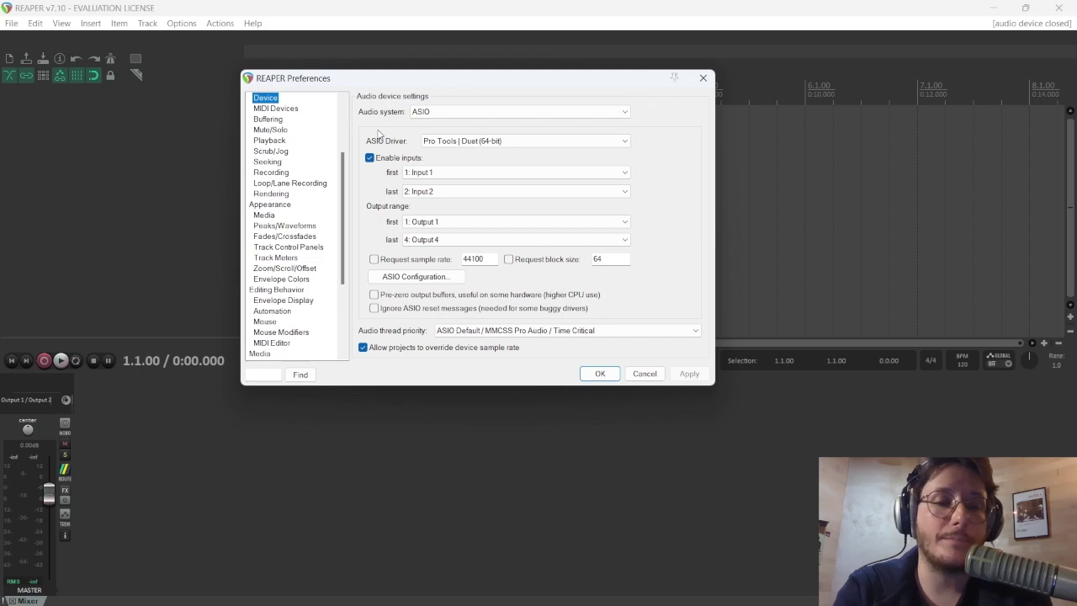
pyautogui.click(441, 145)
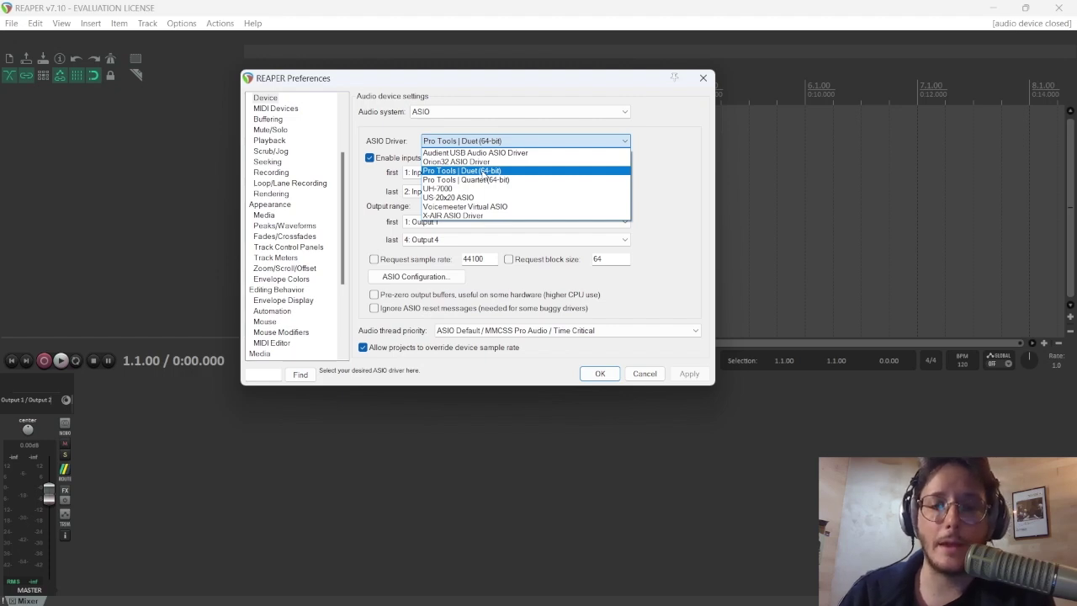
pyautogui.click(484, 172)
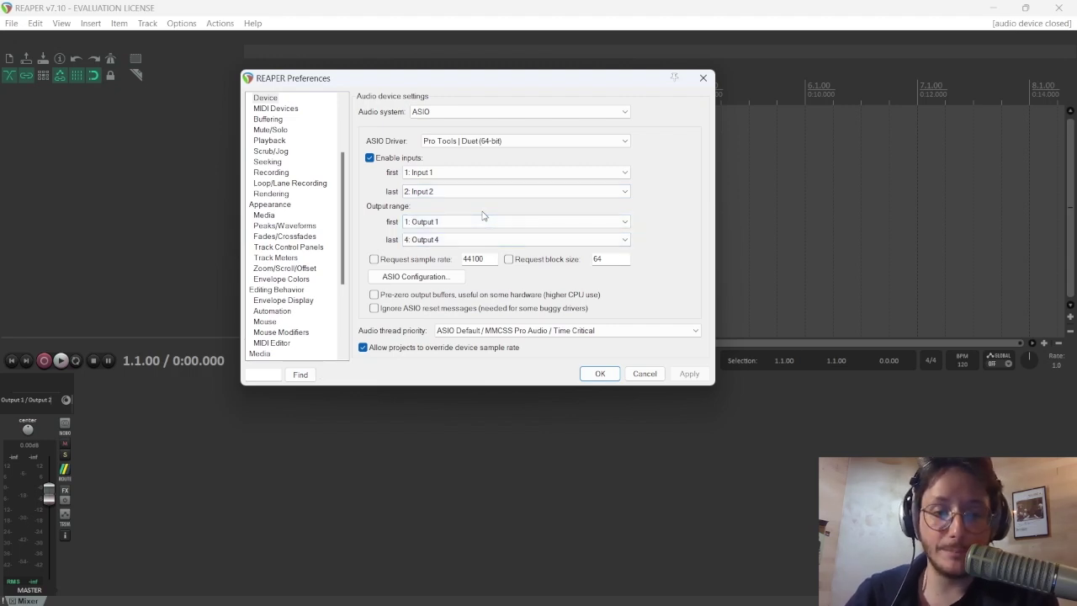
# Enable the requested sample rate at 48000 and the requested block size at 64 for the audio device.
pyautogui.click(400, 261)
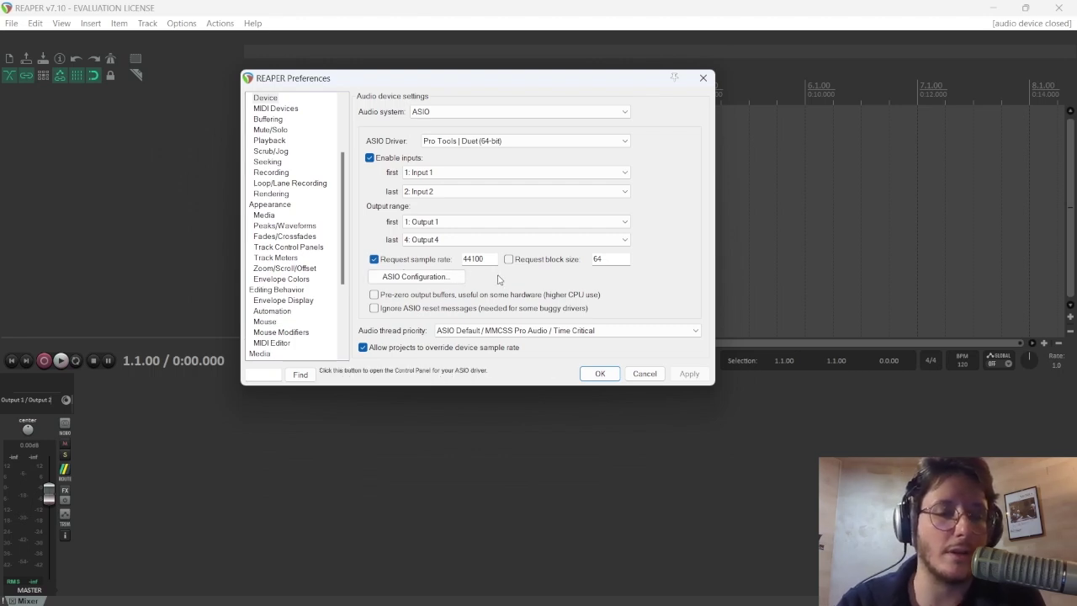
pyautogui.moveTo(489, 259); pyautogui.dragTo(460, 259)
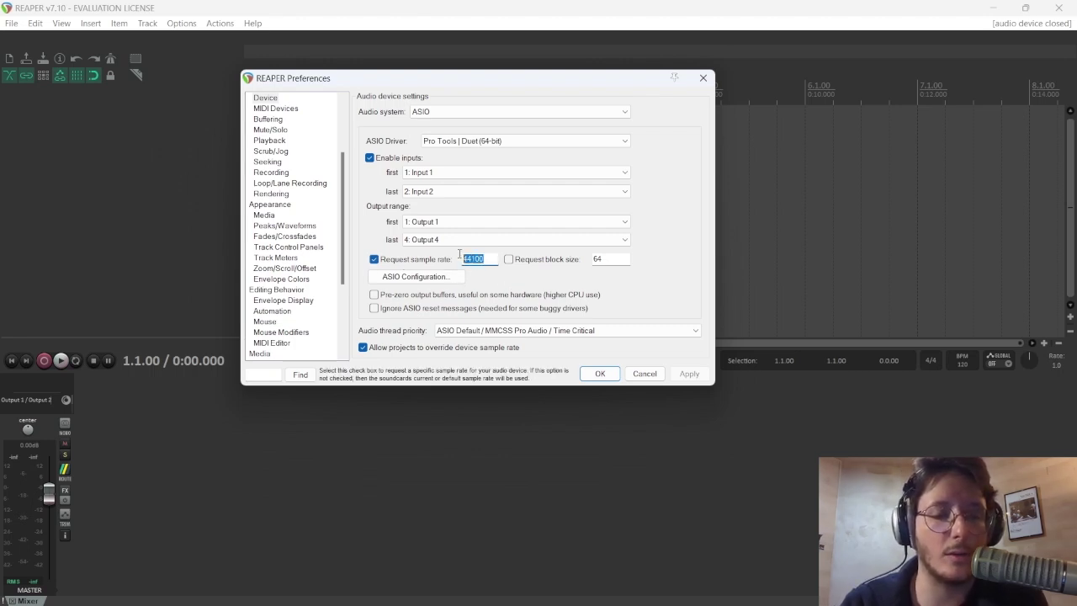
pyautogui.write('48000')
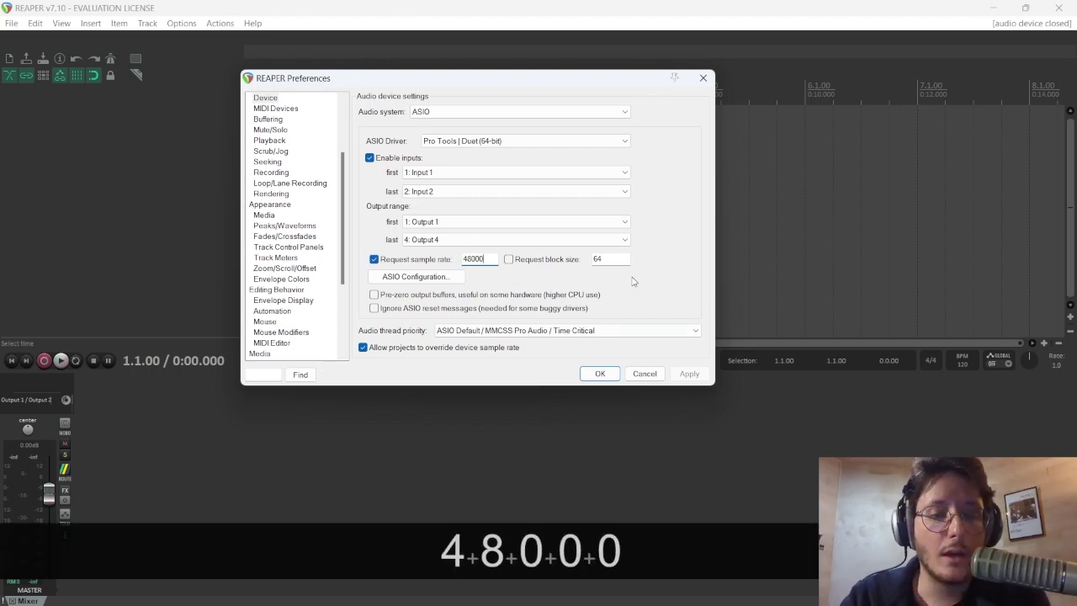
pyautogui.click(542, 263)
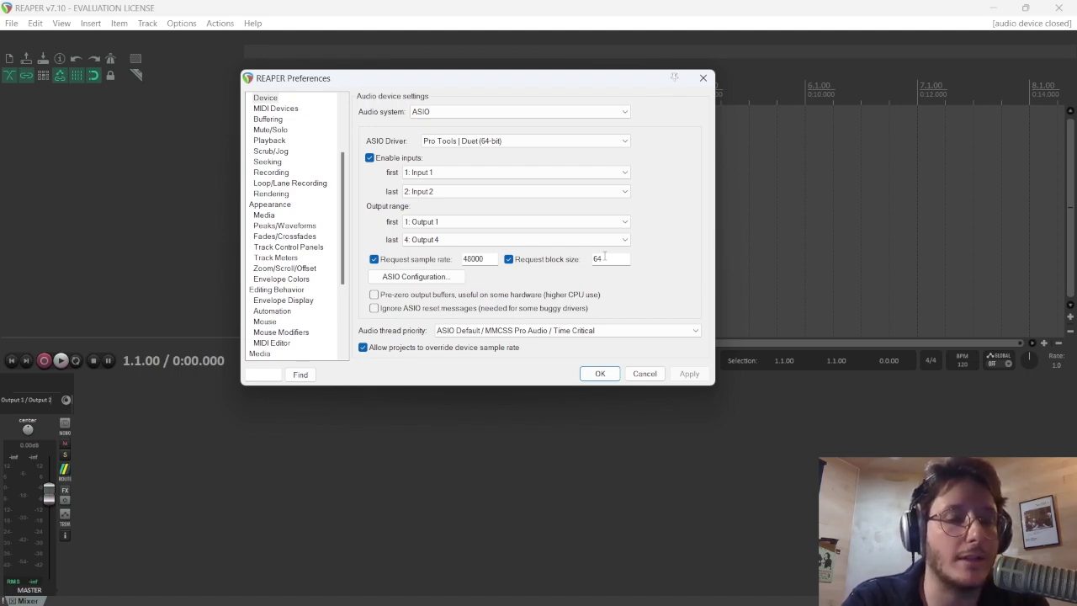
# Enable the Q25 MIDI input for track recording in the MIDI device preferences, apply it and close the preferences.
pyautogui.click(271, 99)
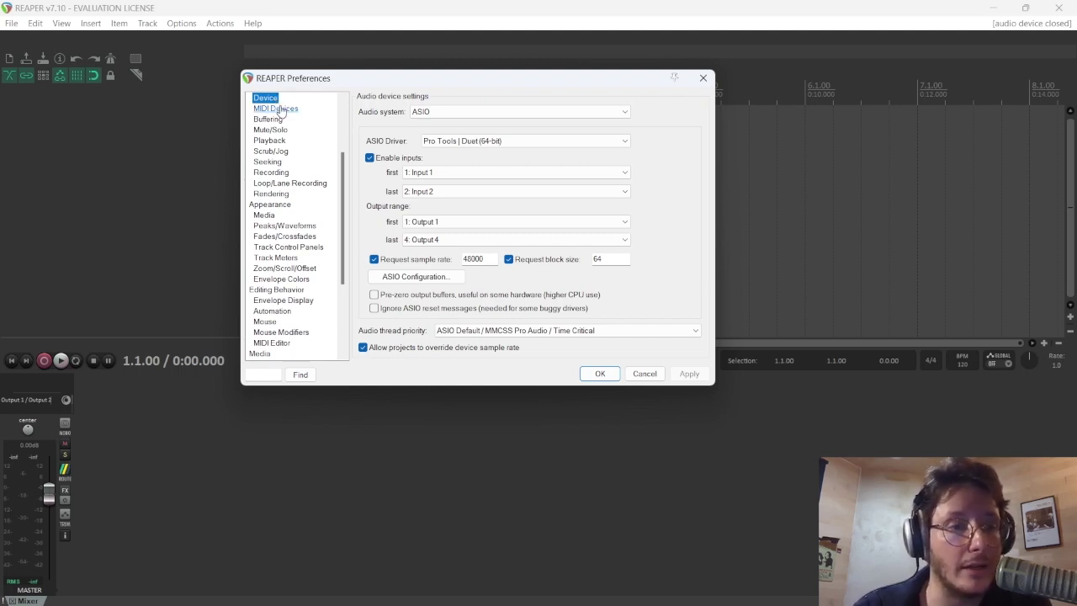
pyautogui.click(277, 108)
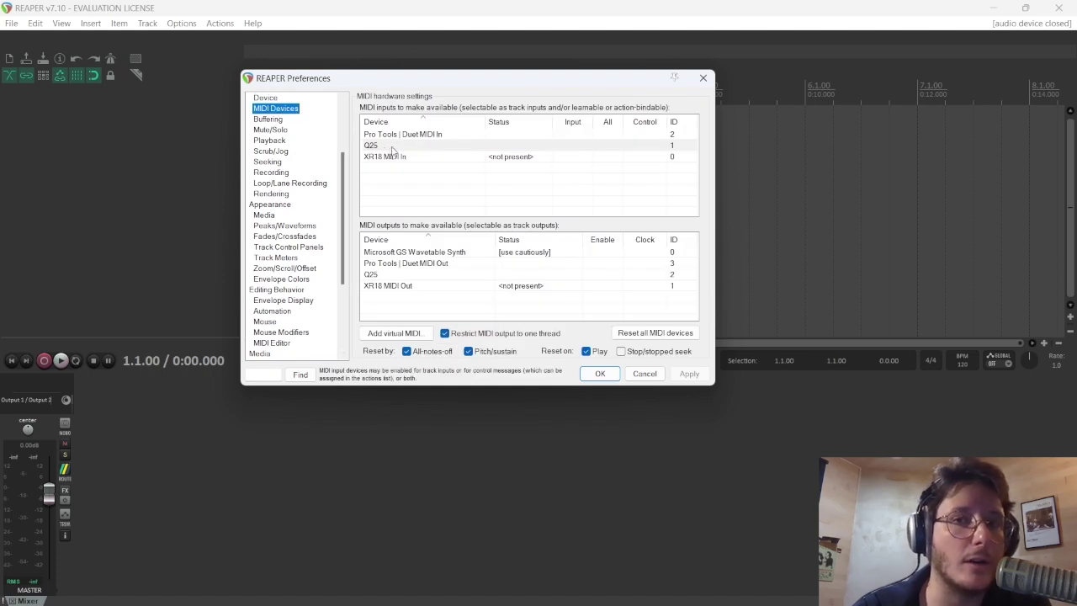
pyautogui.rightClick(386, 148)
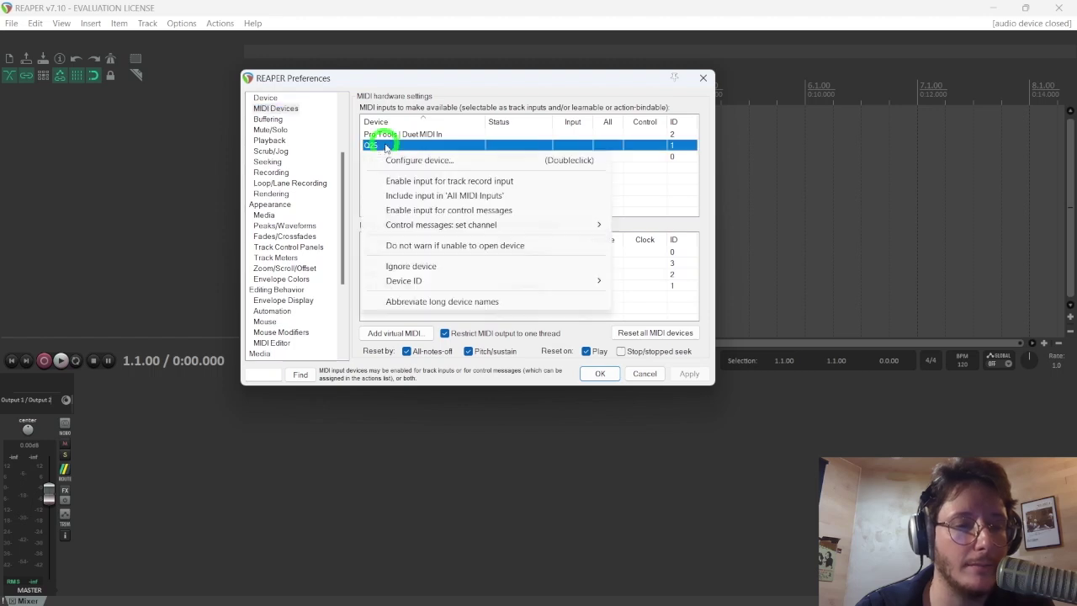
pyautogui.click(449, 184)
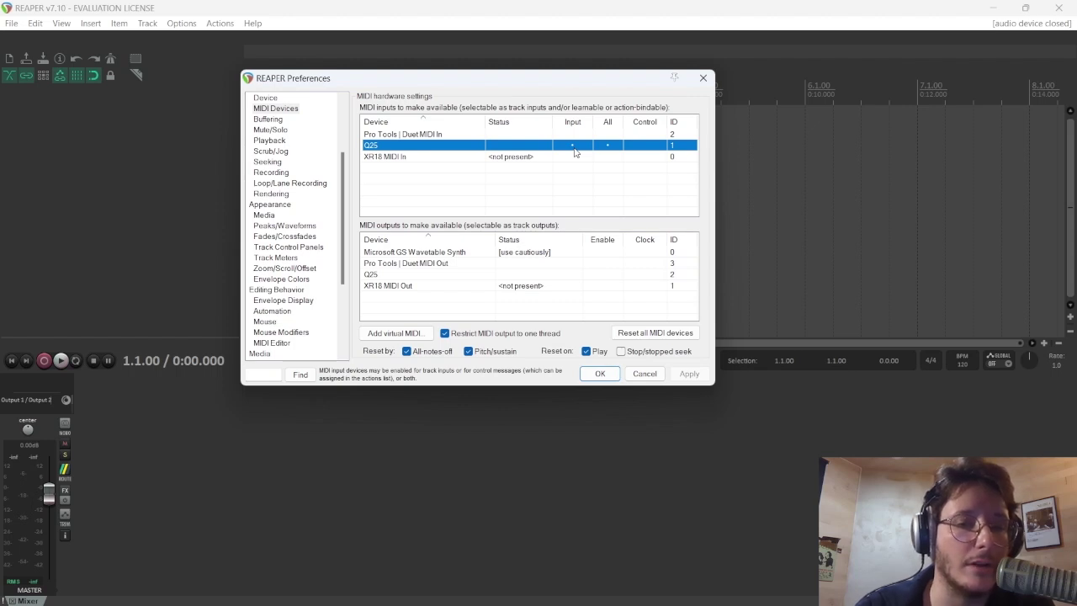
pyautogui.click(599, 373)
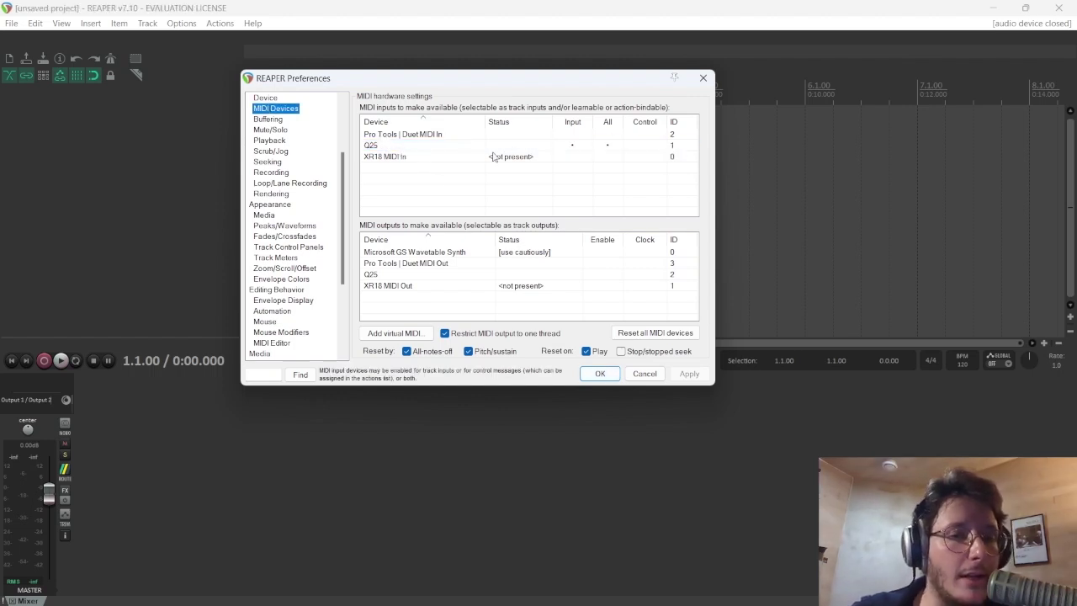
pyautogui.click(702, 80)
# Review the project's media settings, including the recording format and WAV bit depth, and close the project settings.
pyautogui.click(11, 24)
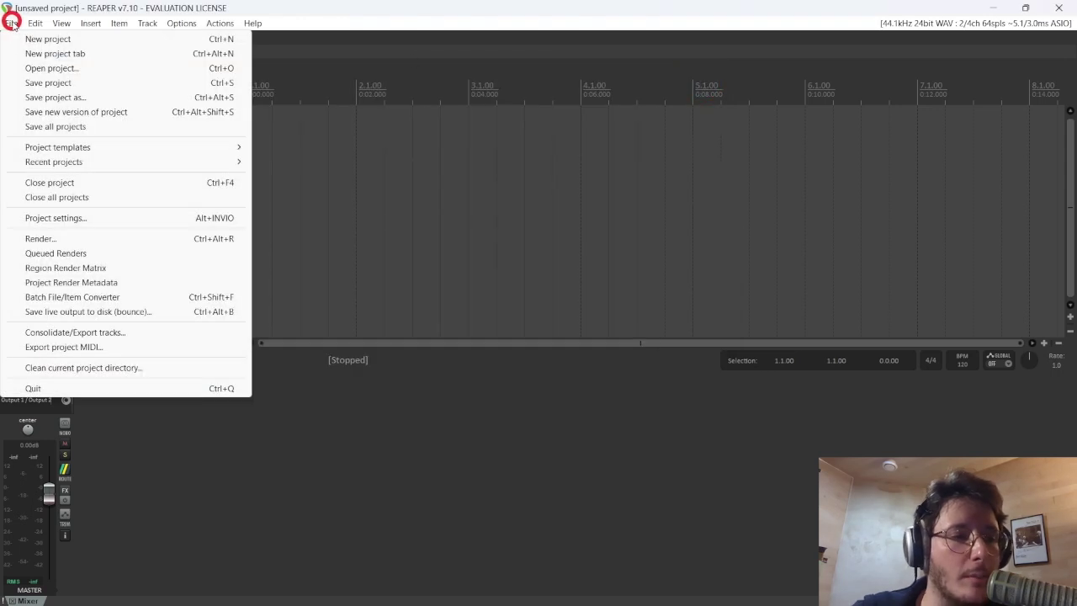
pyautogui.click(86, 220)
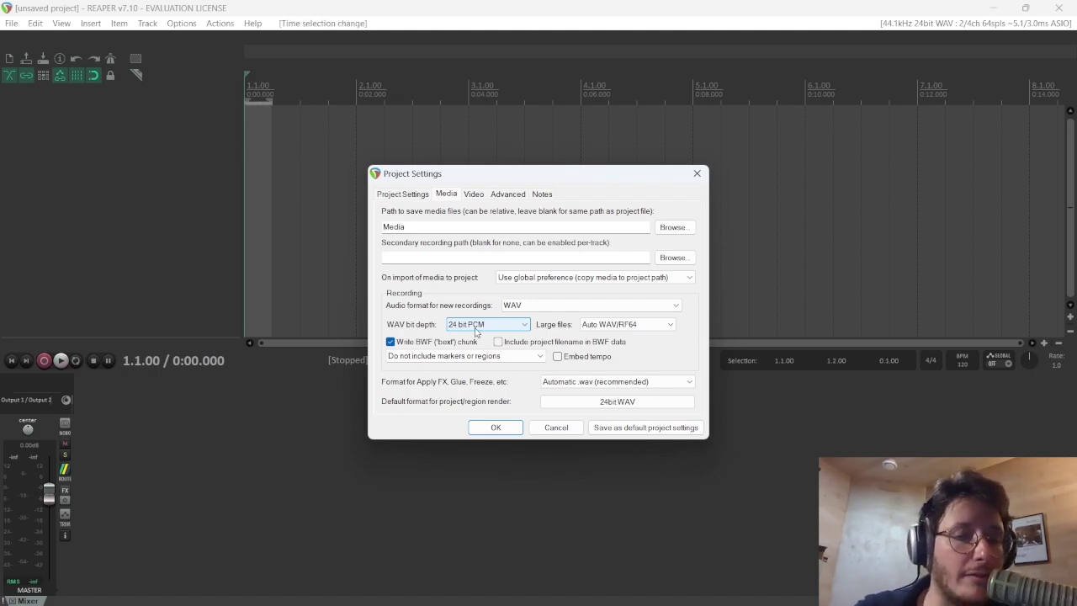
pyautogui.click(696, 174)
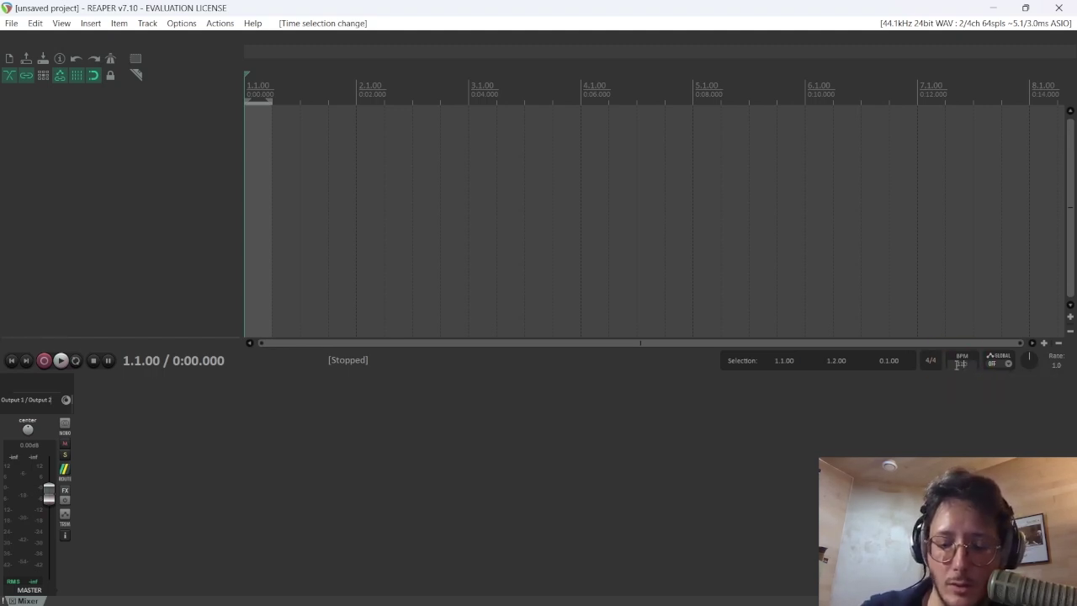
# Set the project tempo to 88 BPM.
pyautogui.press('Right')
pyautogui.press('BackSpace')
pyautogui.press('BackSpace')
pyautogui.press('BackSpace')
pyautogui.write('88')
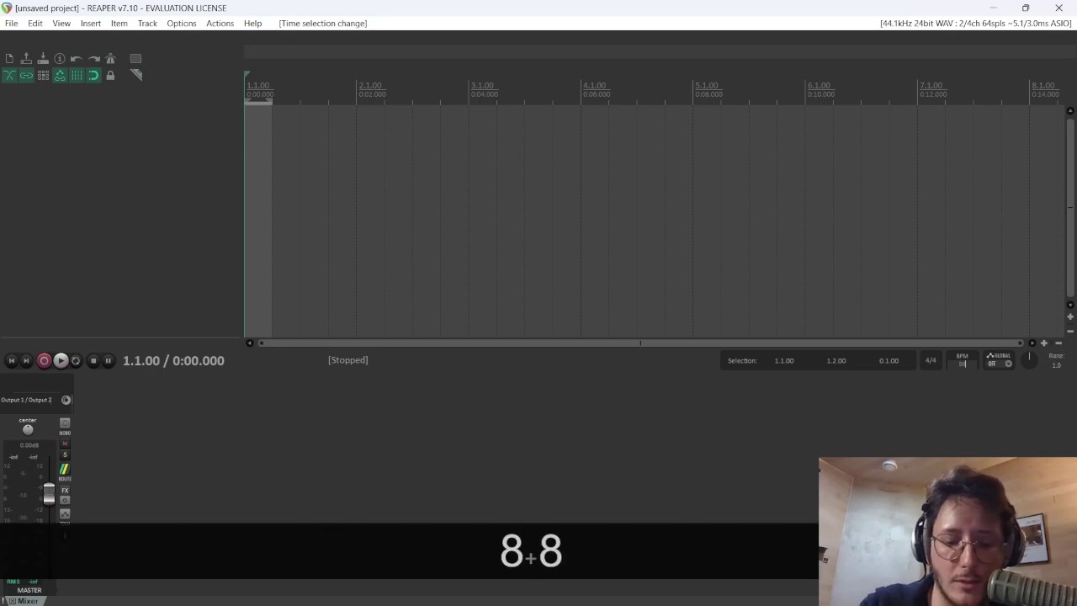
pyautogui.press('Return')
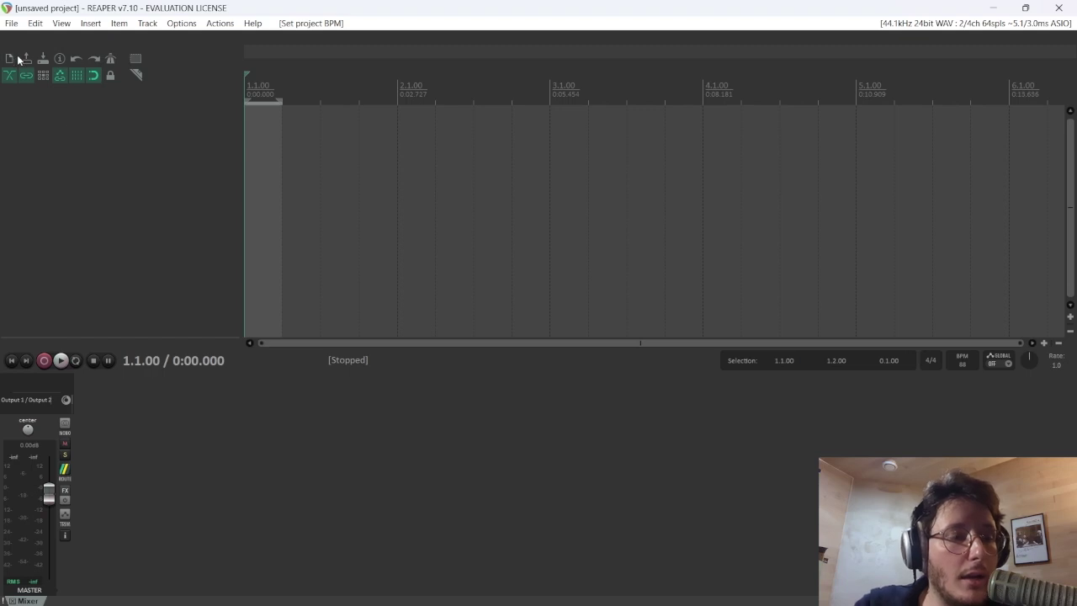
# Enable the metronome and play the empty project to hear its click.
pyautogui.click(110, 59)
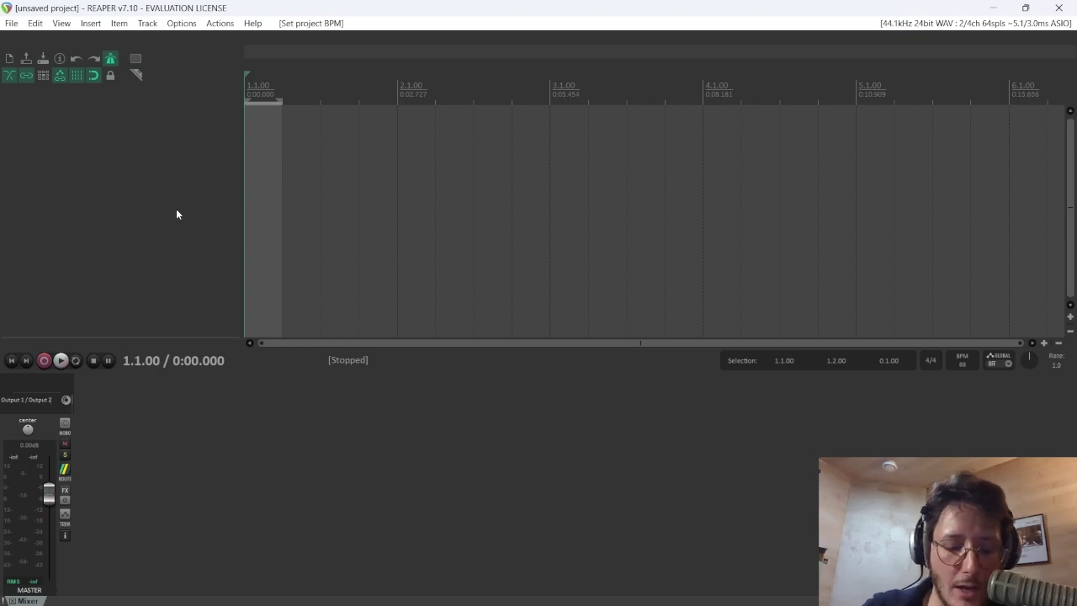
pyautogui.press('space')
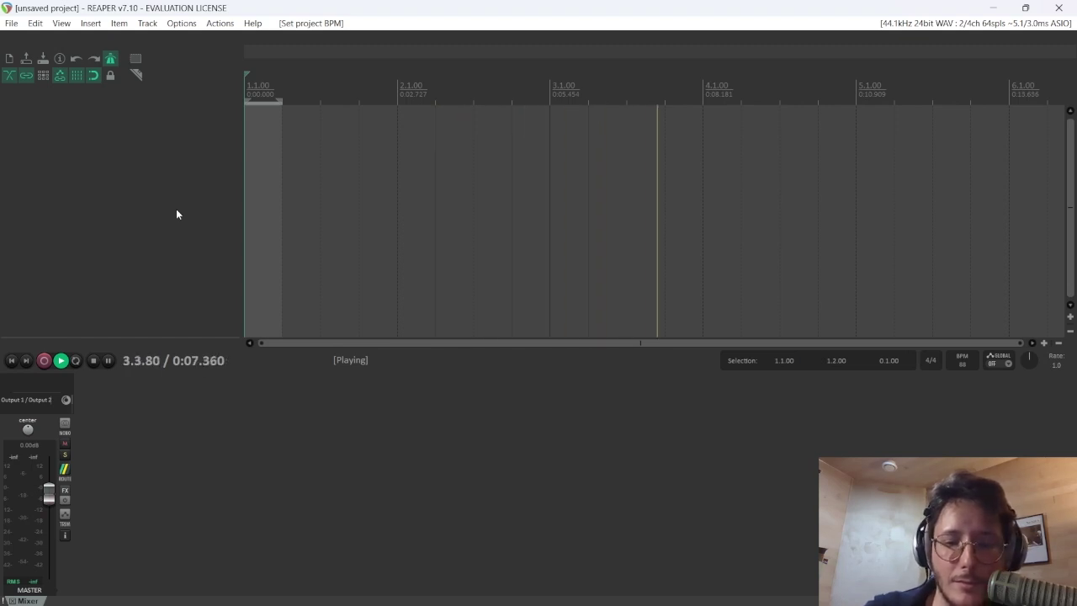
pyautogui.press('space')
# Play the project with the metronome disabled, and re-enable the metronome after stopping playback.
pyautogui.click(112, 59)
pyautogui.press('space')
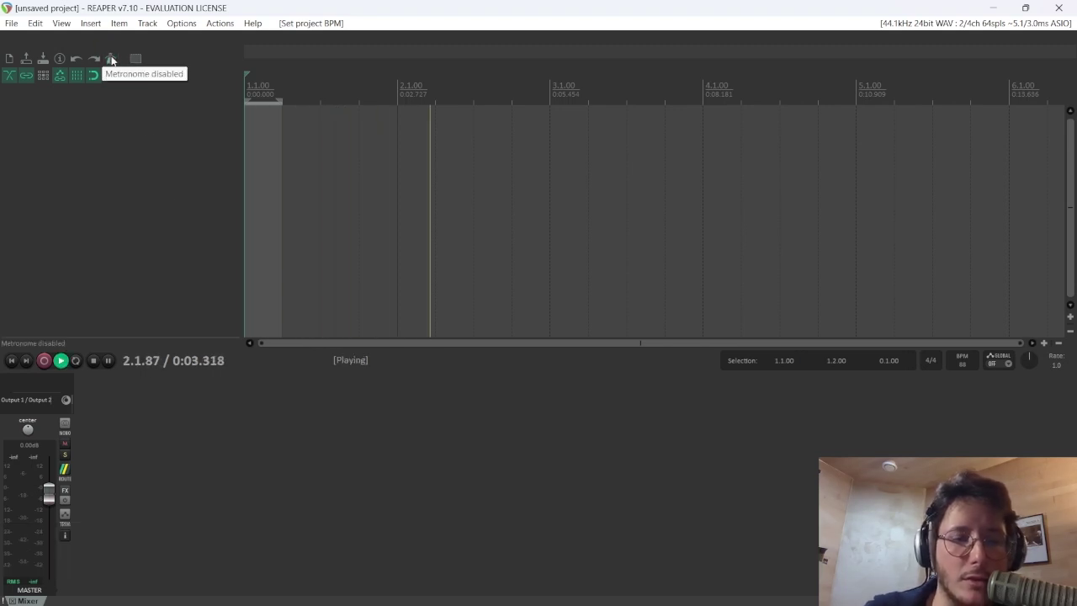
pyautogui.press('space')
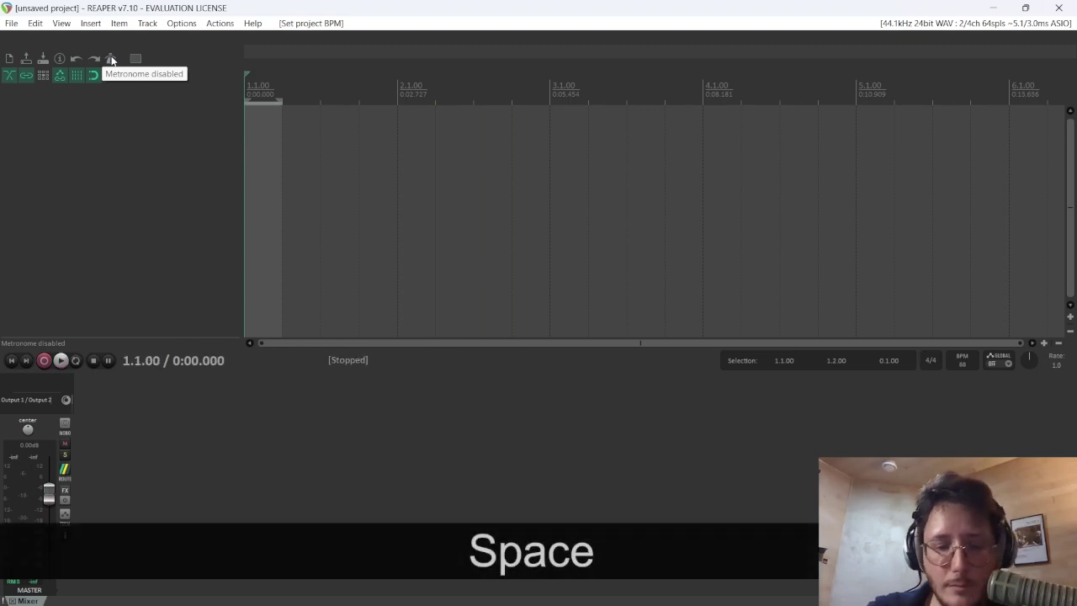
pyautogui.click(112, 59)
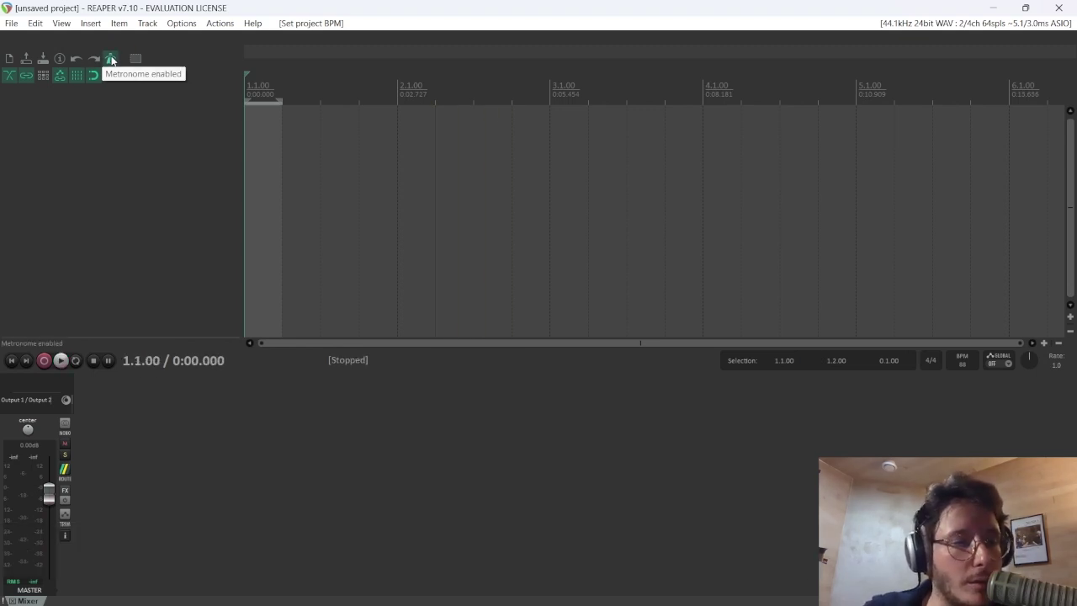
# Raise the metronome volume to about -0.75 dB in the metronome and pre-roll settings.
pyautogui.rightClick(112, 59)
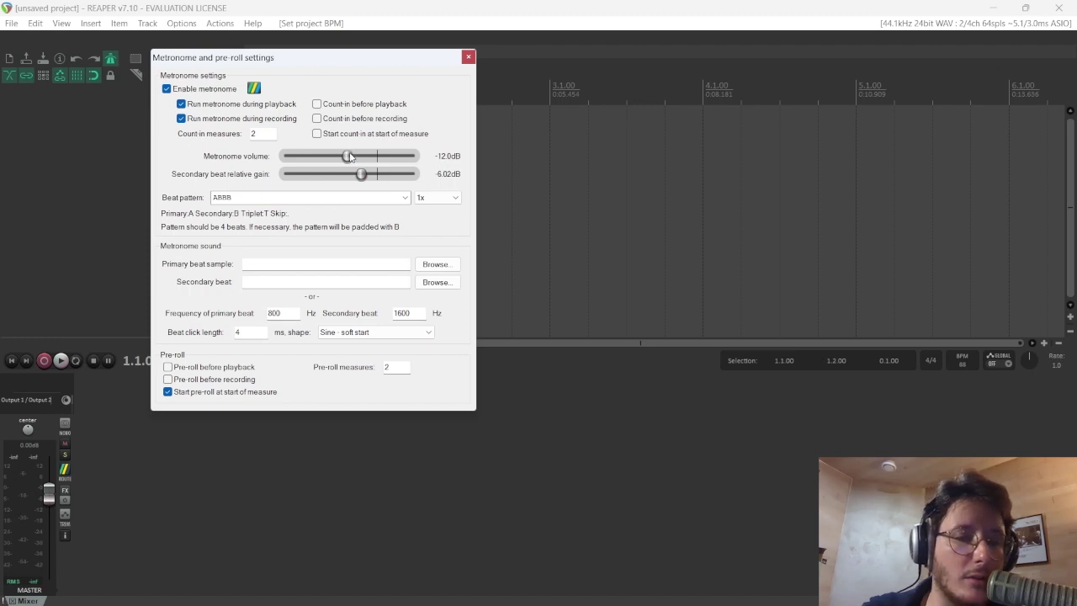
pyautogui.moveTo(350, 157); pyautogui.dragTo(378, 168)
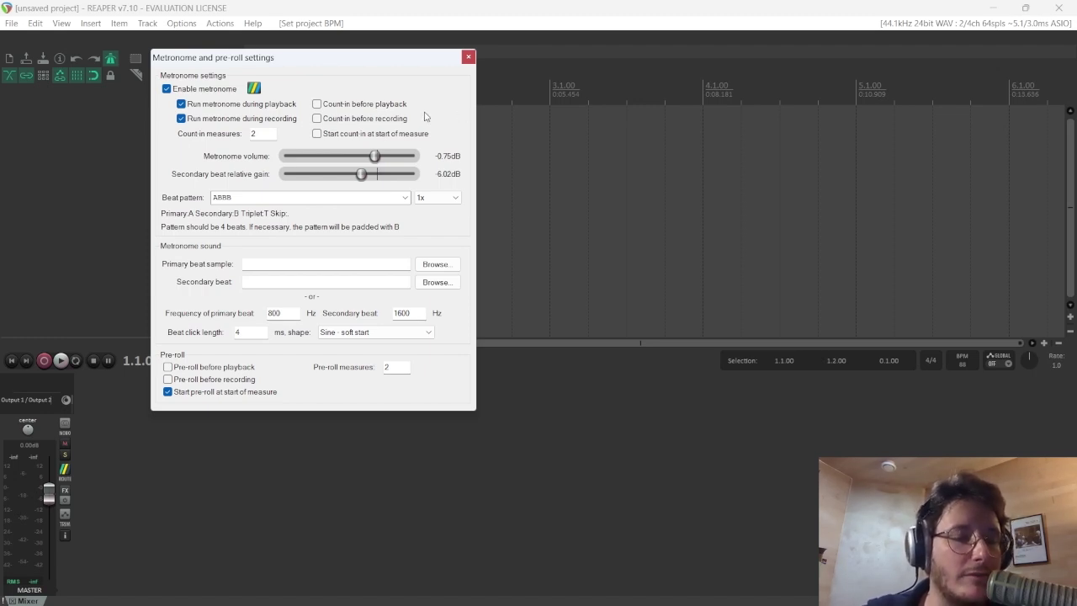
# Close the metronome and pre-roll settings, reopen them briefly from the metronome control, and close them again.
pyautogui.click(468, 57)
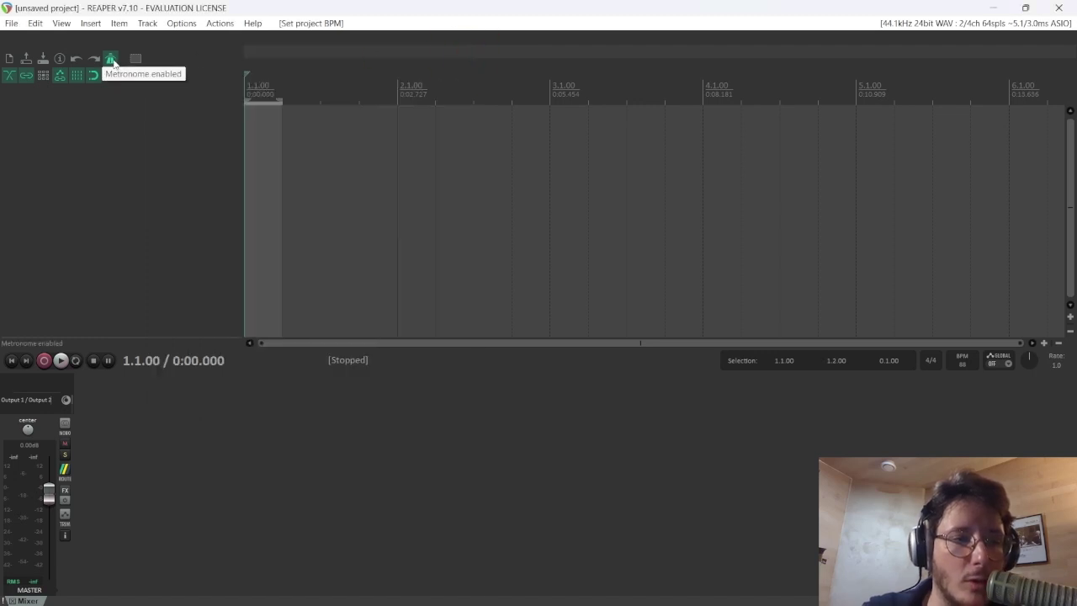
pyautogui.rightClick(111, 60)
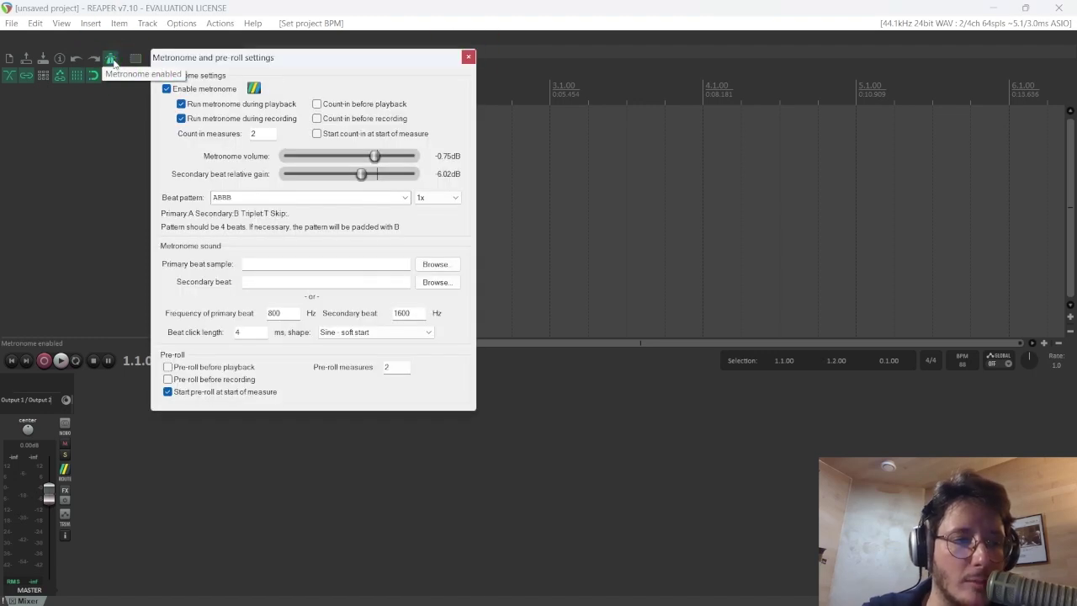
pyautogui.click(468, 57)
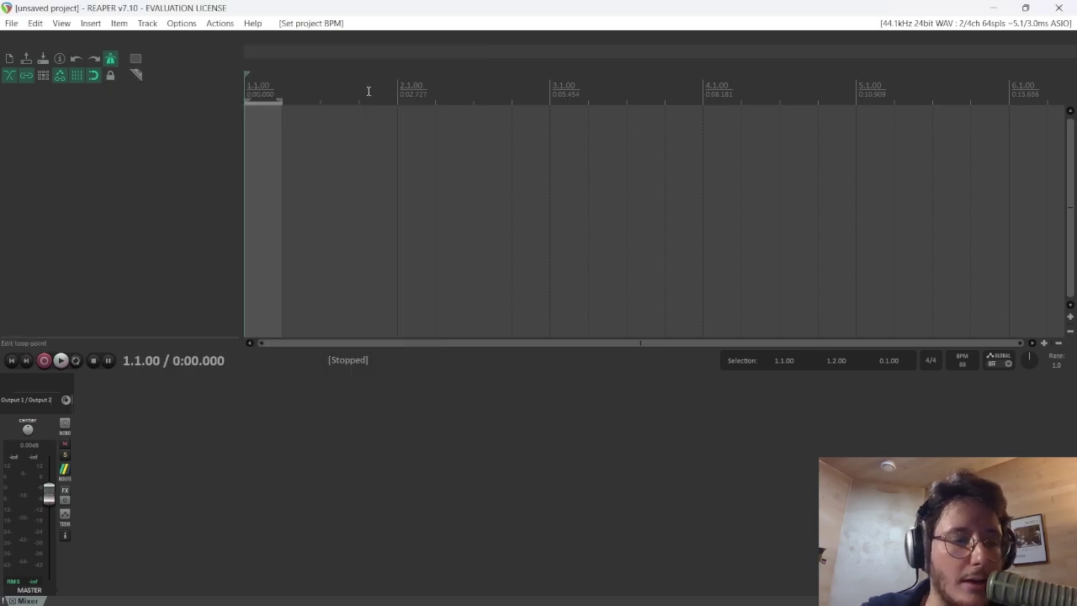
# Add two new tracks to the empty project and arm track 1 for recording.
pyautogui.doubleClick(59, 115)
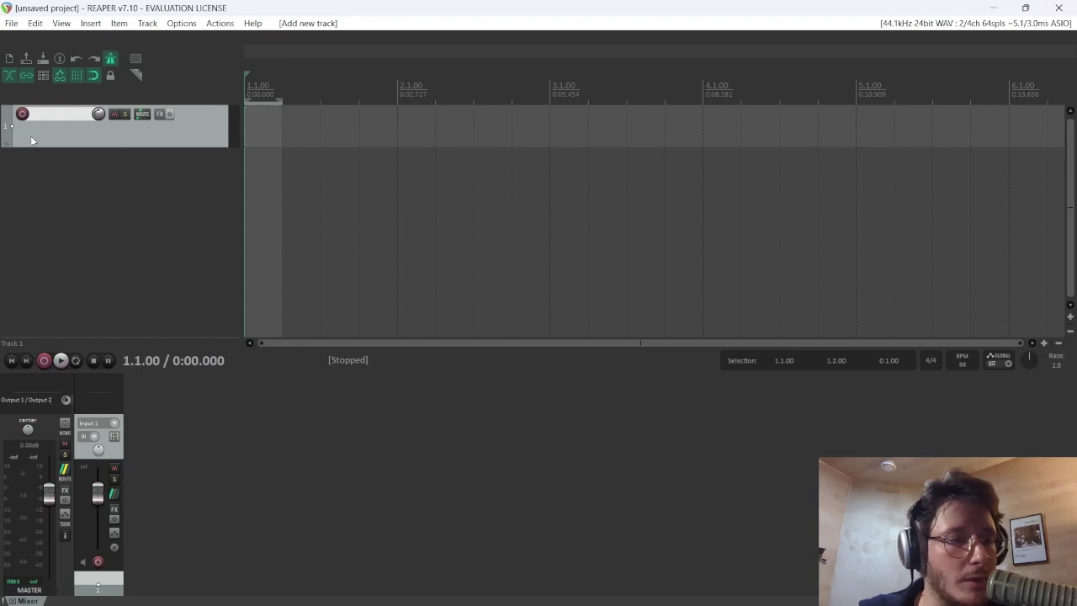
pyautogui.doubleClick(49, 182)
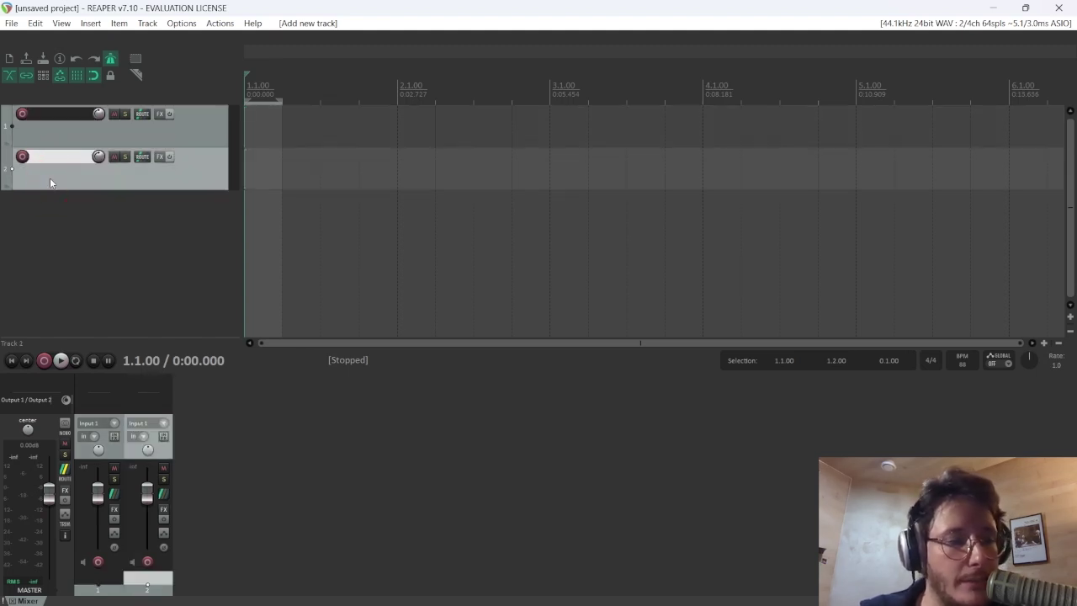
pyautogui.click(22, 115)
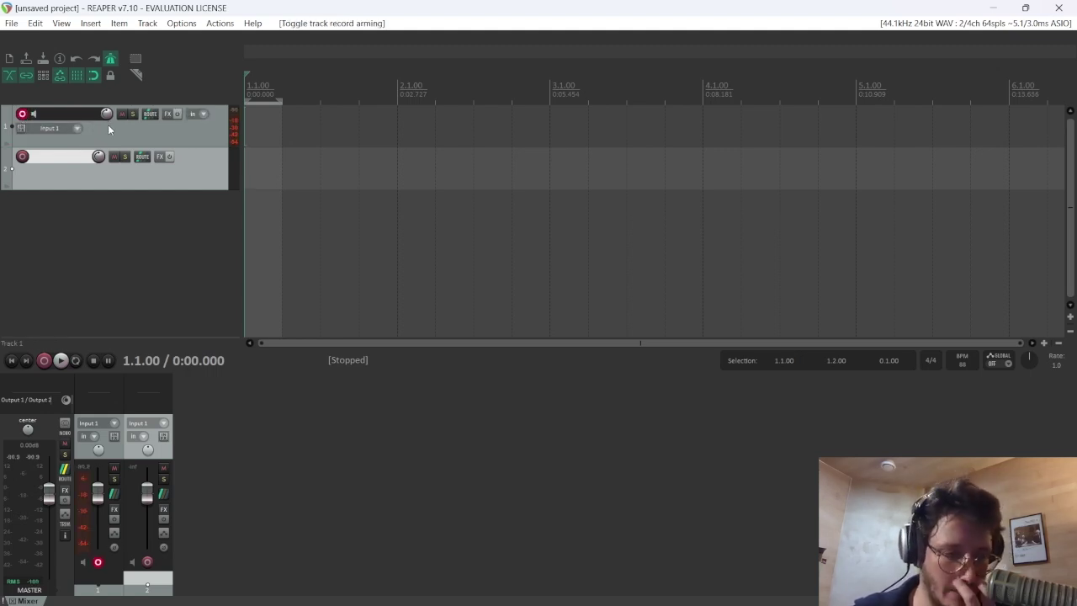
# Examine the input choices for track 1, covering mono, stereo and the MIDI channels of the Q25 keyboard.
pyautogui.click(47, 128)
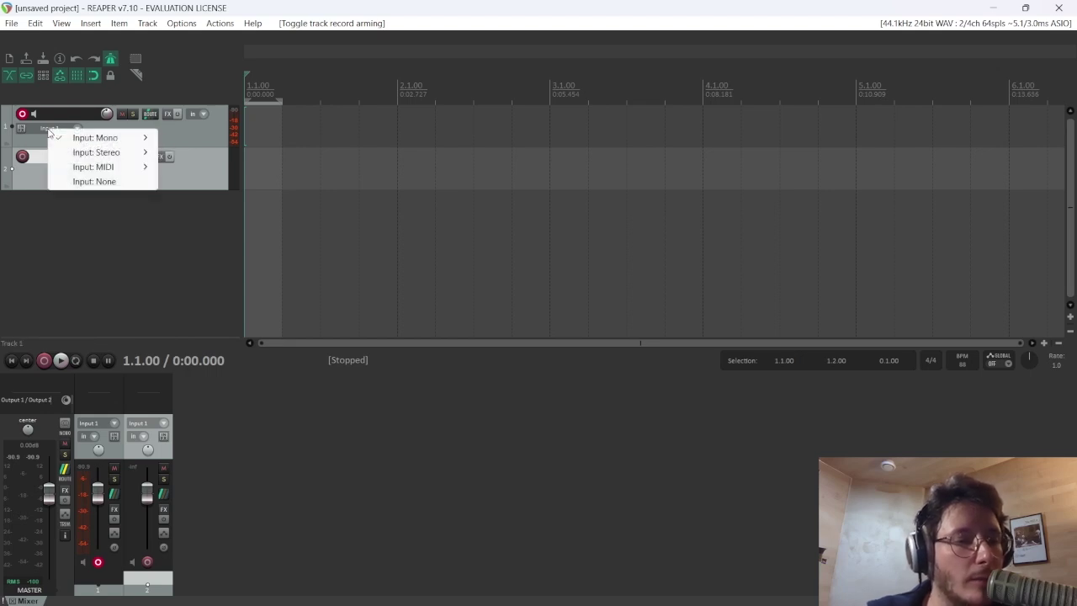
pyautogui.moveTo(71, 141)
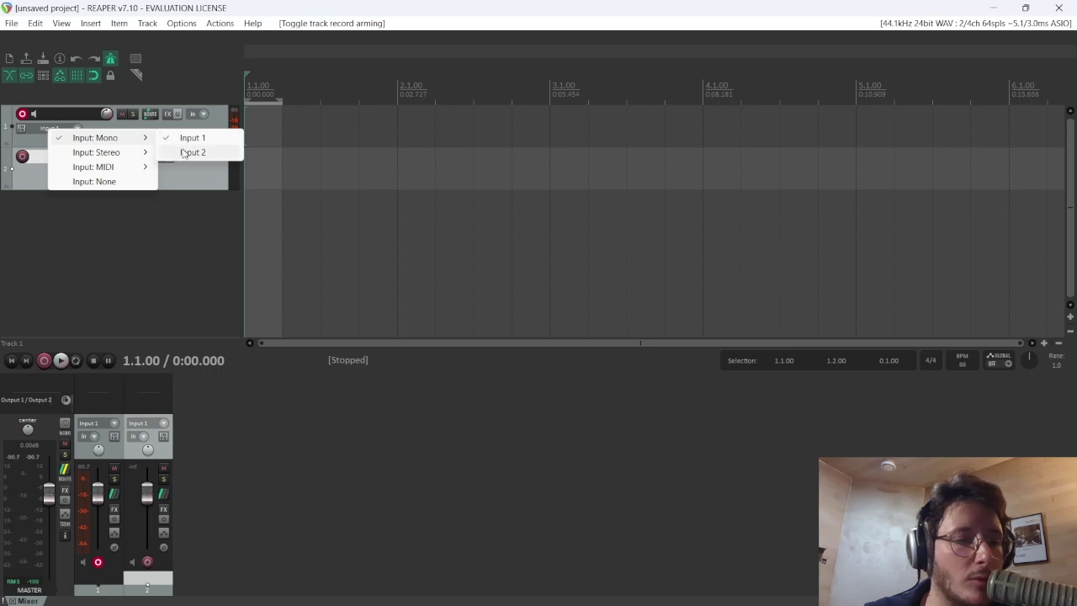
pyautogui.moveTo(128, 152)
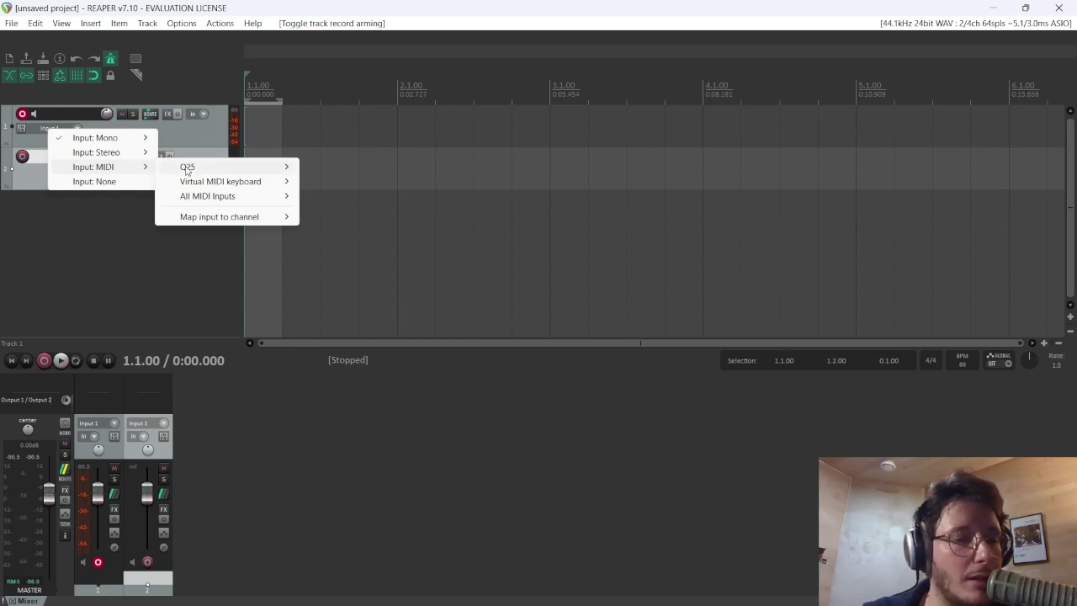
pyautogui.moveTo(187, 171)
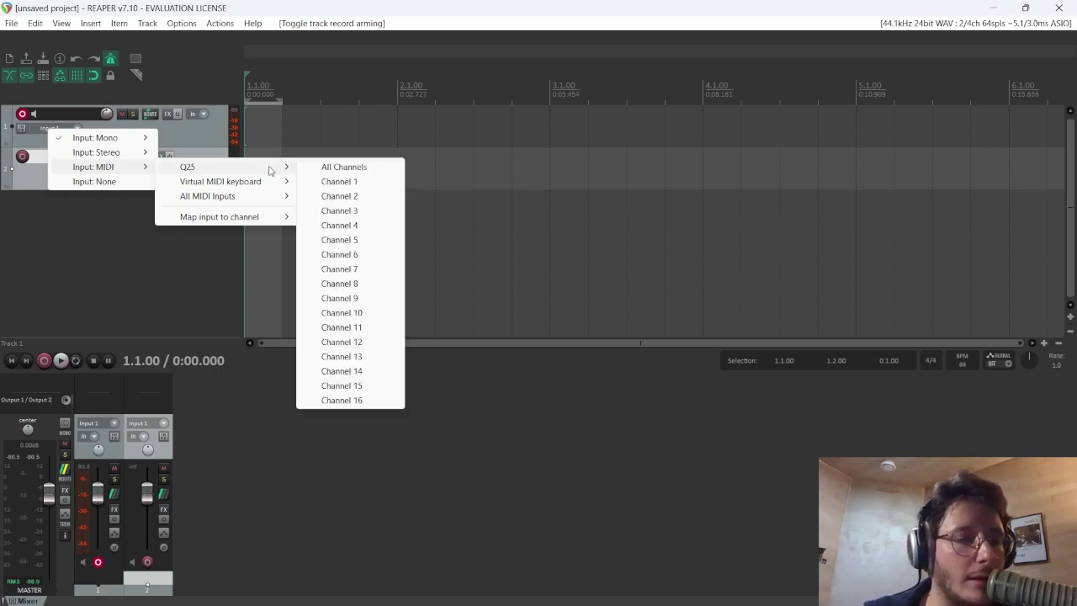